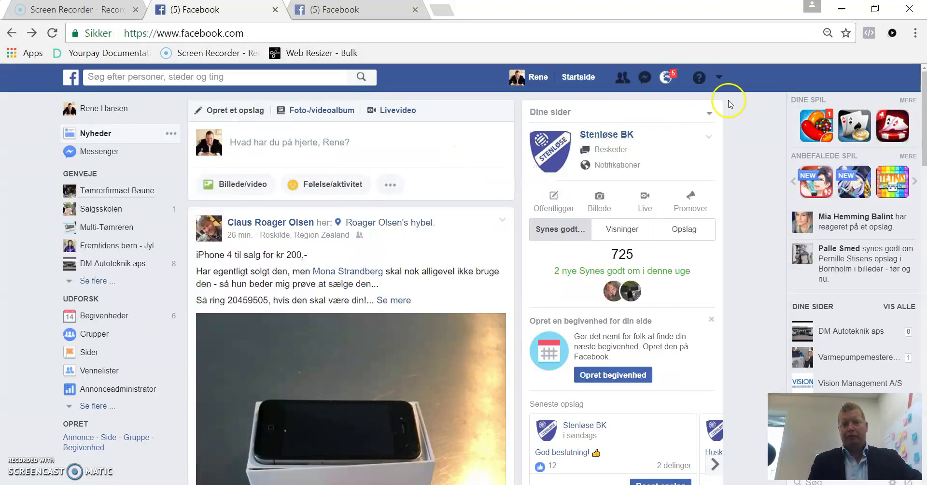
Open the business settings of Your Business ApS in Business Manager and display its list of Facebook pages.
{"action": "left_click", "coordinate": [720, 79]}
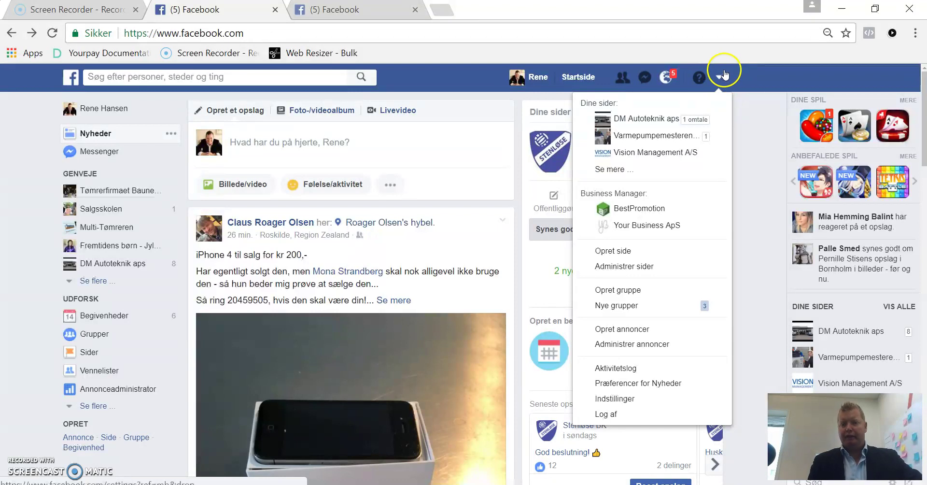
{"action": "left_click", "coordinate": [672, 229]}
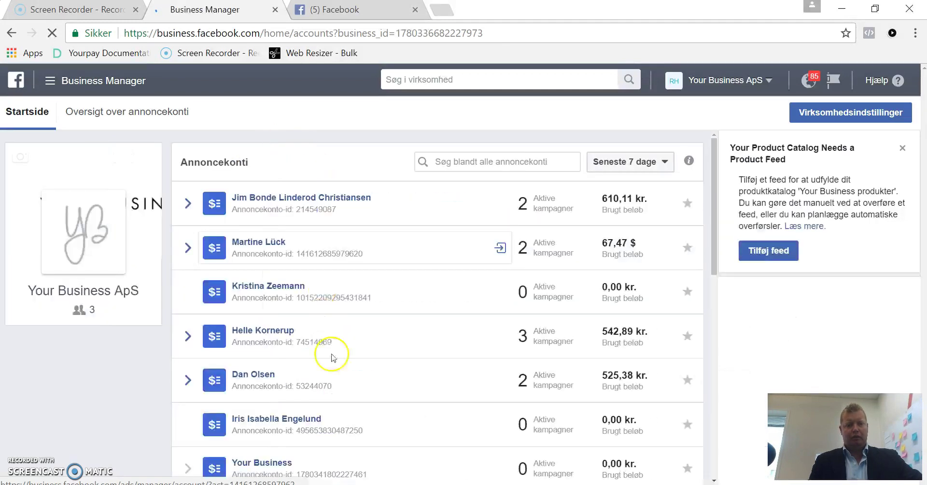
{"action": "left_click", "coordinate": [61, 82]}
{"action": "left_click", "coordinate": [63, 183]}
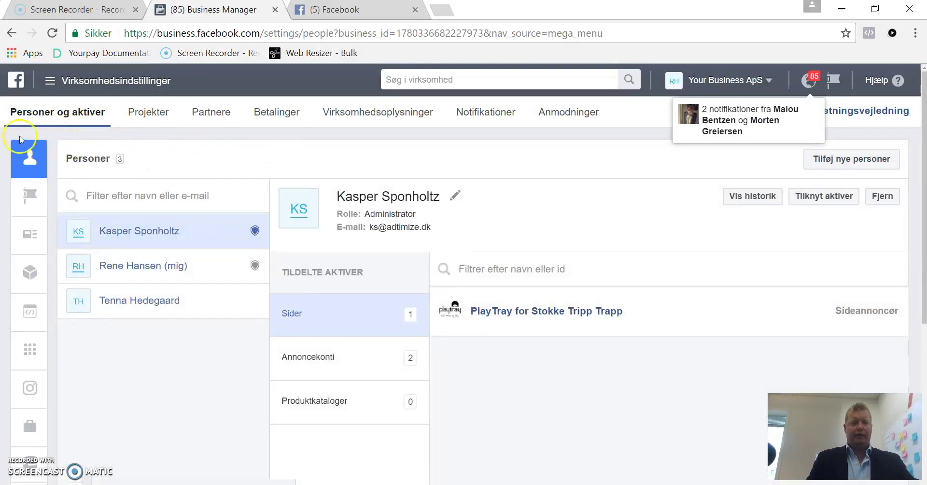
{"action": "mouse_move", "coordinate": [29, 196]}
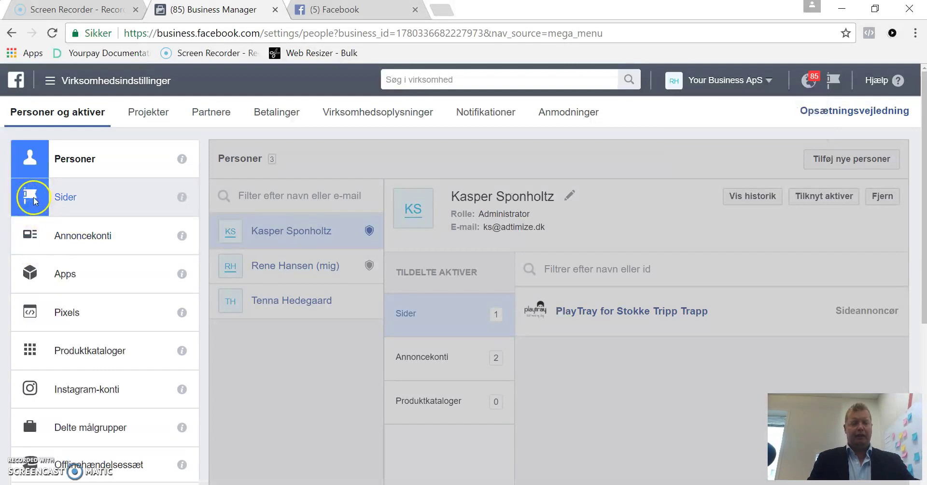
{"action": "left_click", "coordinate": [34, 201]}
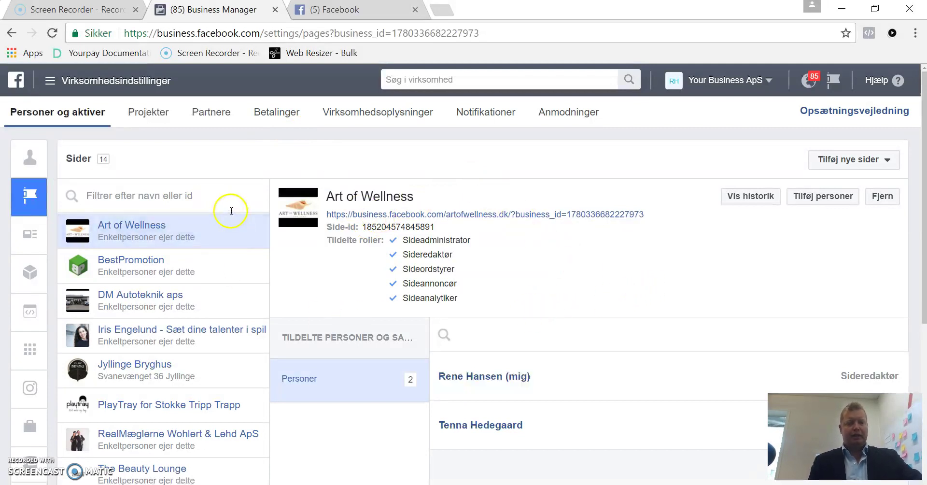
Start a request for access to another business's Facebook page.
{"action": "left_click", "coordinate": [893, 161]}
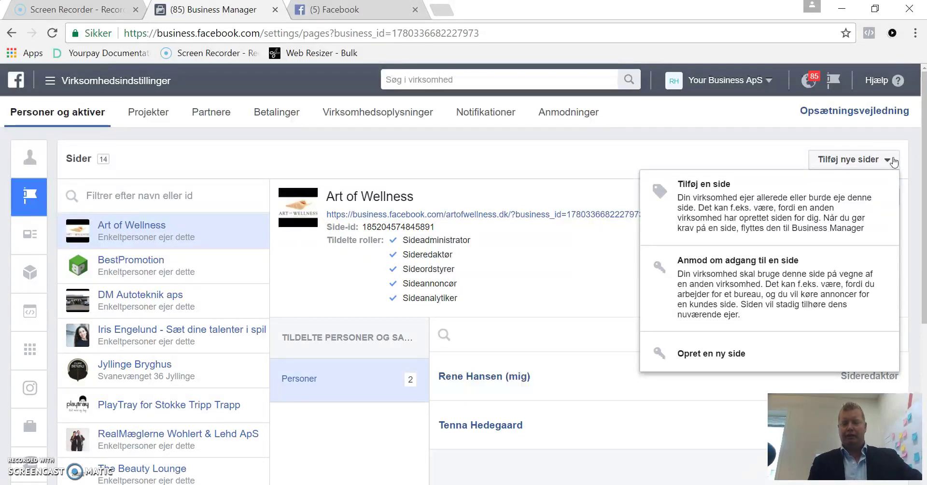
{"action": "left_click", "coordinate": [764, 212]}
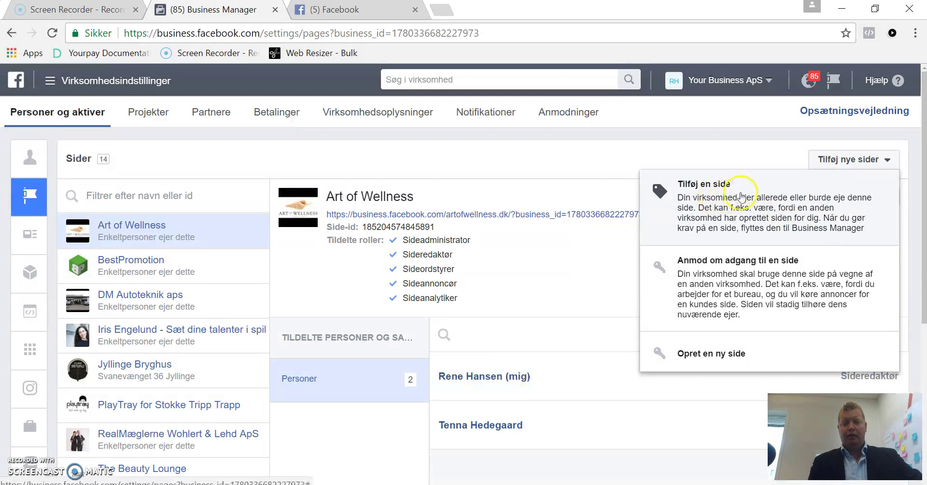
{"action": "left_click", "coordinate": [731, 278]}
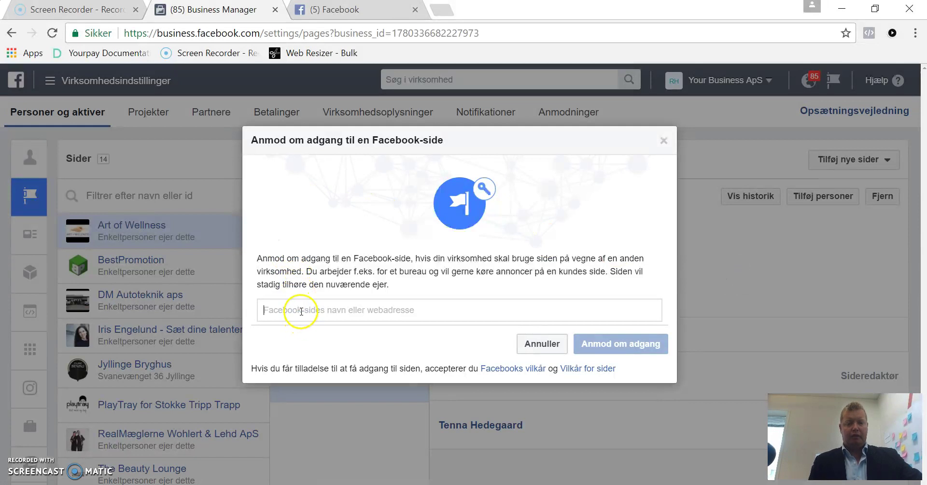
{"action": "left_click", "coordinate": [311, 314]}
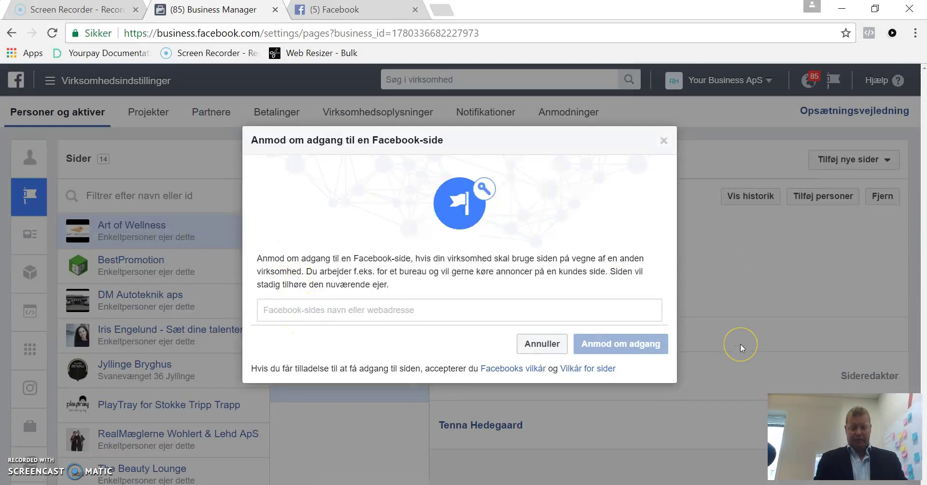
Search for "xl", choose XLByg Måløv JA Byggeland, review the page roles offered, and cancel the access request.
{"action": "type", "text": "xl"}
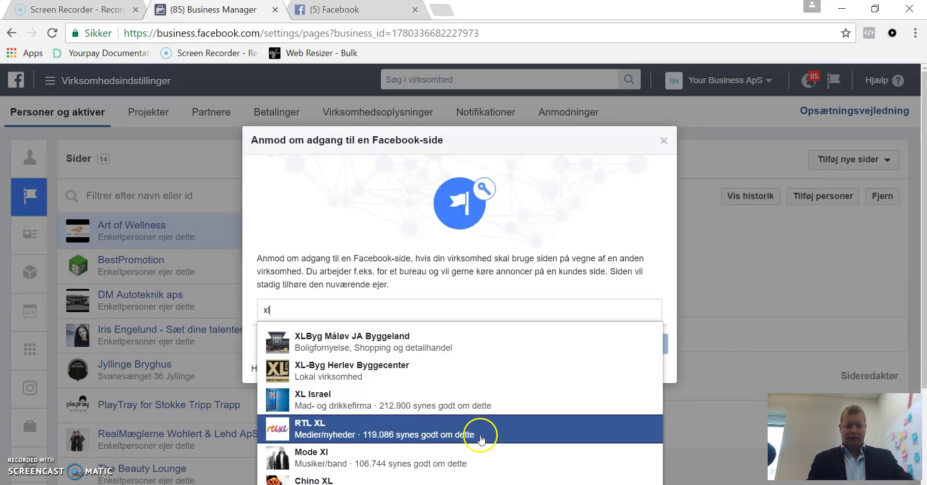
{"action": "scroll", "coordinate": [478, 431], "scroll_direction": "down", "scroll_amount": 1}
{"action": "scroll", "coordinate": [477, 432], "scroll_direction": "down", "scroll_amount": 2}
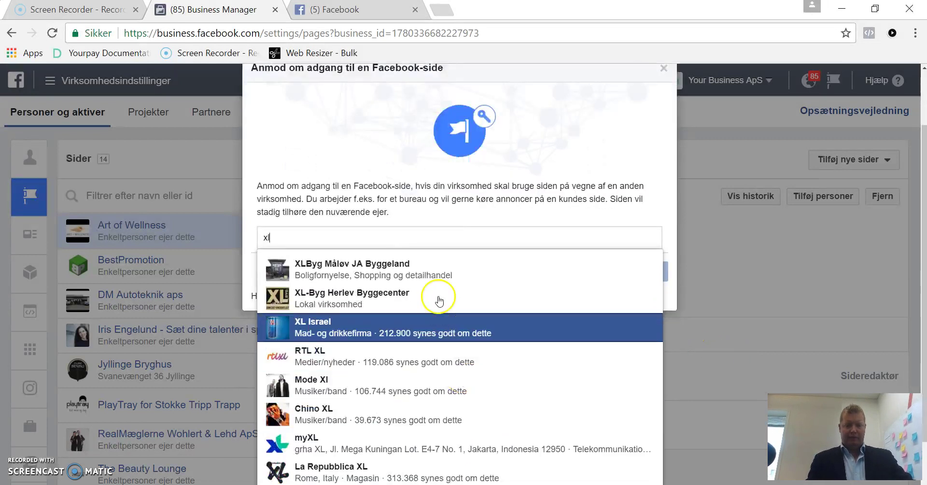
{"action": "left_click", "coordinate": [435, 270]}
{"action": "scroll", "coordinate": [534, 362], "scroll_direction": "down", "scroll_amount": 5}
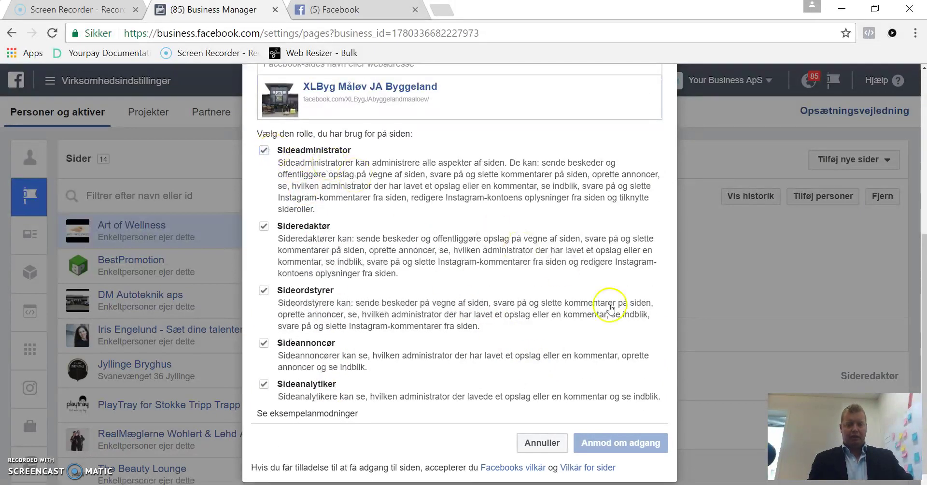
{"action": "scroll", "coordinate": [607, 307], "scroll_direction": "down", "scroll_amount": 1}
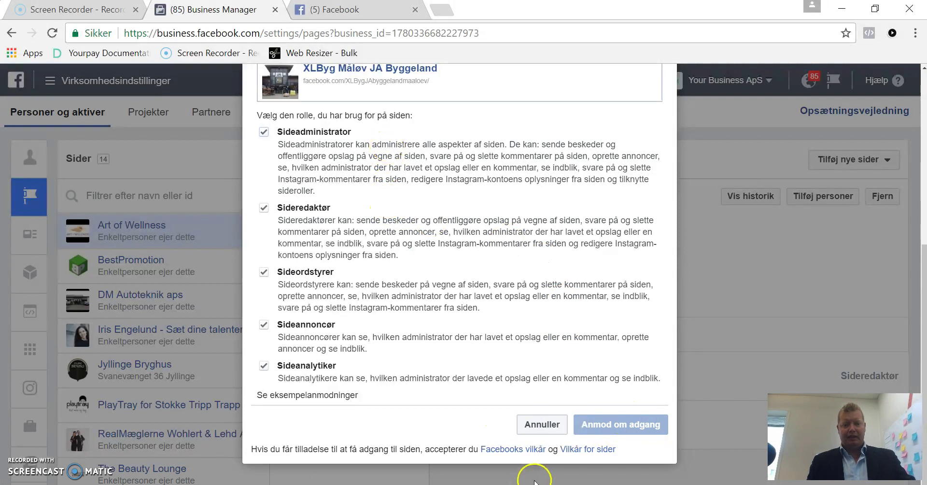
{"action": "left_click", "coordinate": [536, 425]}
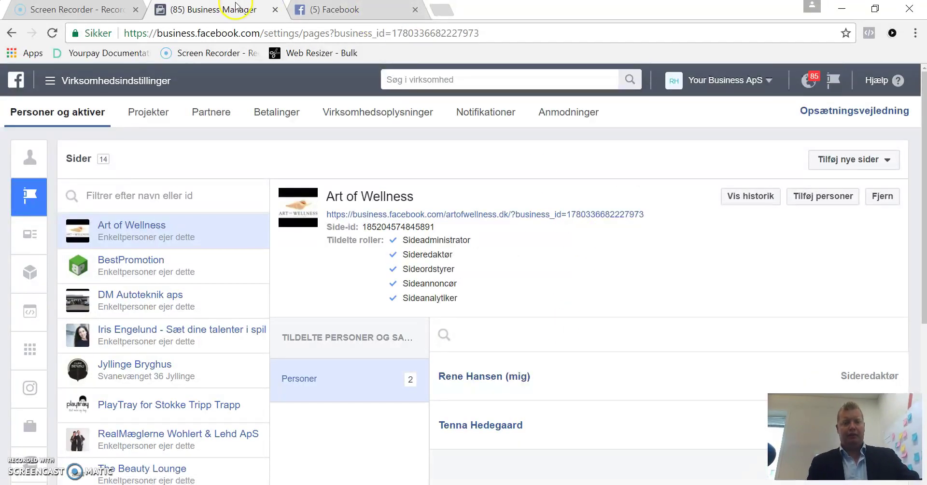
On the Facebook page of Tømrerfirmaet Baunegaard ApS, open the page roles settings and review the agencies and existing roles.
{"action": "left_click", "coordinate": [371, 12]}
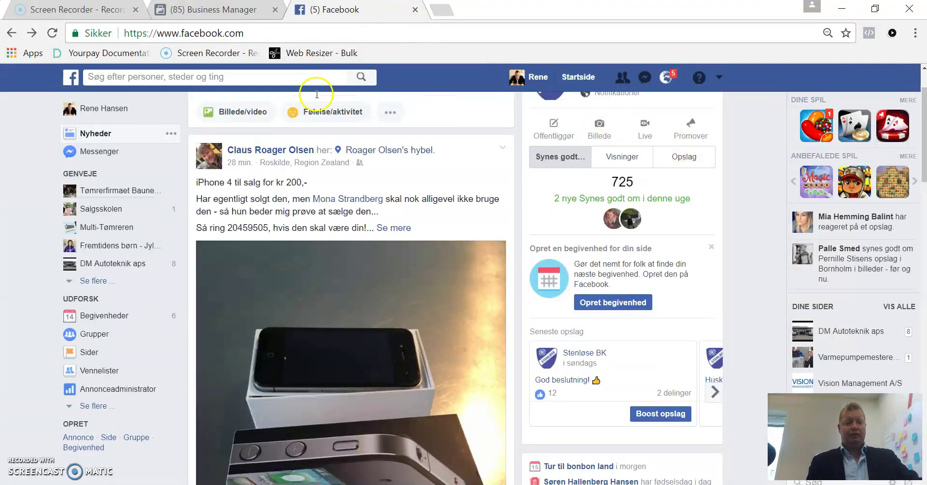
{"action": "left_click", "coordinate": [110, 194]}
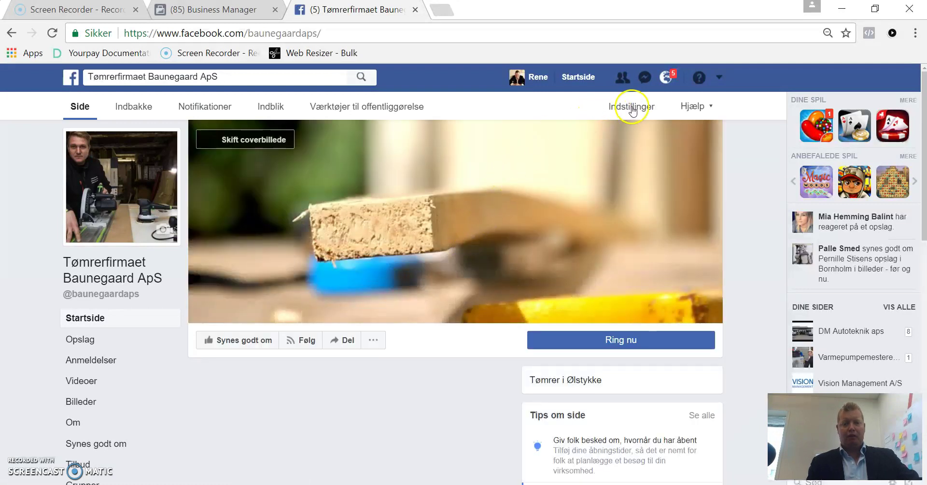
{"action": "left_click", "coordinate": [633, 108]}
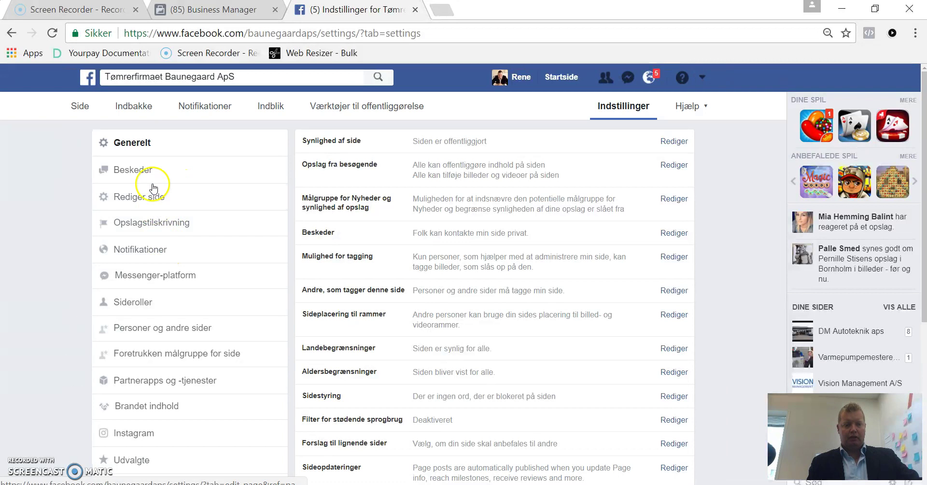
{"action": "left_click", "coordinate": [147, 305]}
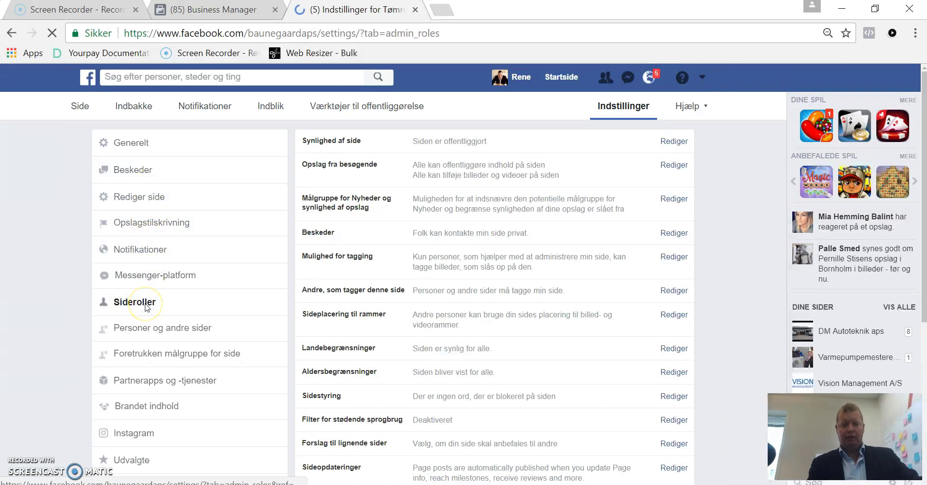
{"action": "scroll", "coordinate": [483, 342], "scroll_direction": "down", "scroll_amount": 3}
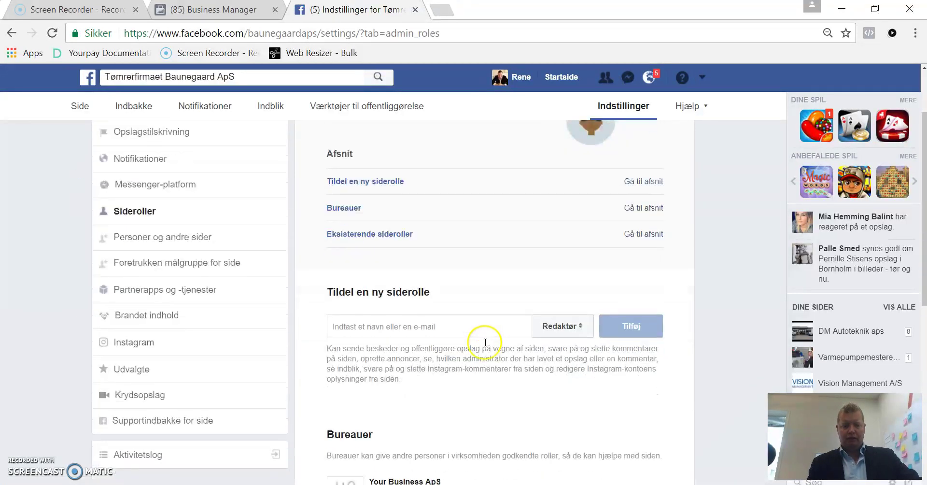
{"action": "scroll", "coordinate": [485, 342], "scroll_direction": "down", "scroll_amount": 3}
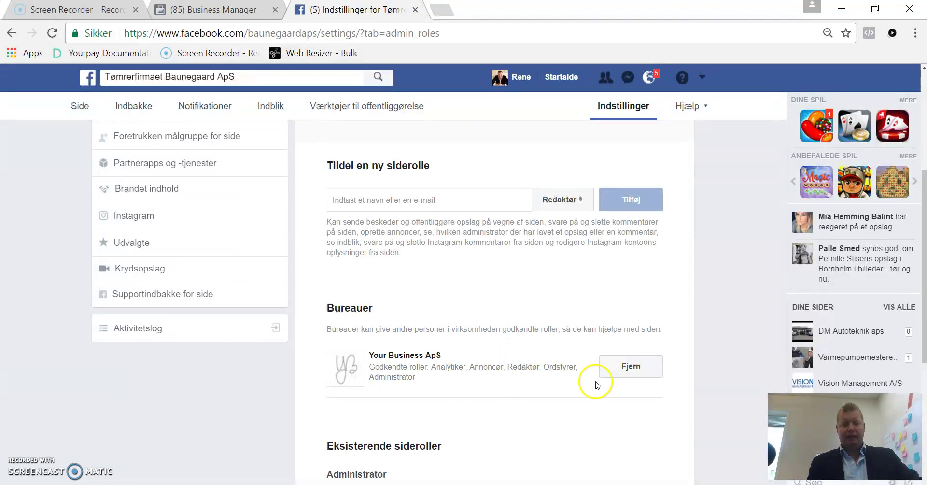
{"action": "scroll", "coordinate": [387, 386], "scroll_direction": "down", "scroll_amount": 3}
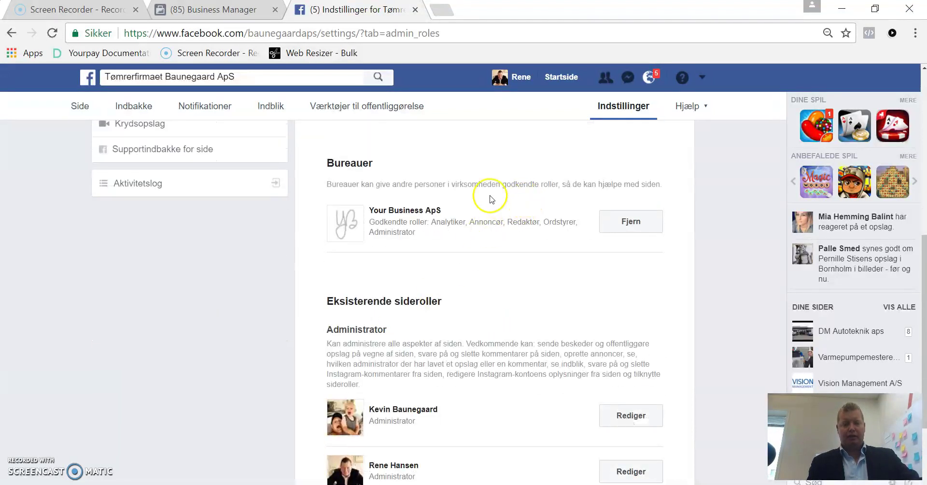
{"action": "scroll", "coordinate": [469, 253], "scroll_direction": "down", "scroll_amount": 3}
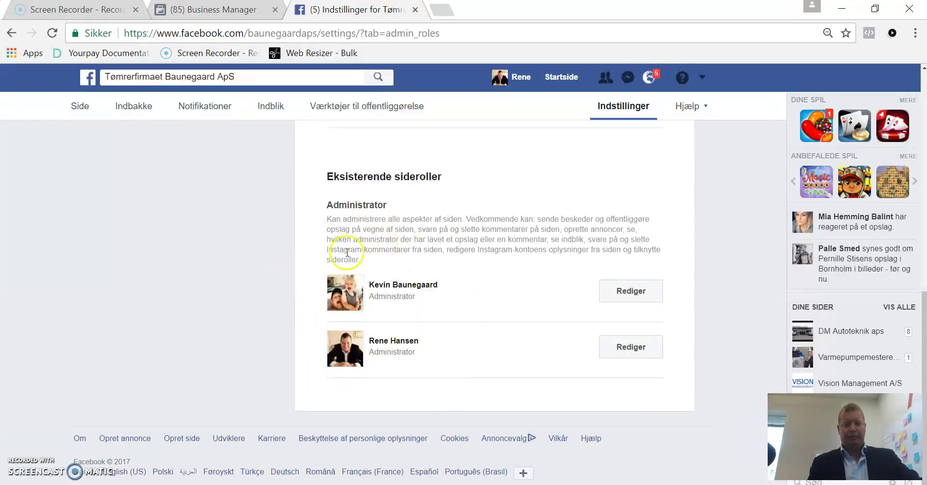
{"action": "scroll", "coordinate": [424, 224], "scroll_direction": "up", "scroll_amount": 15}
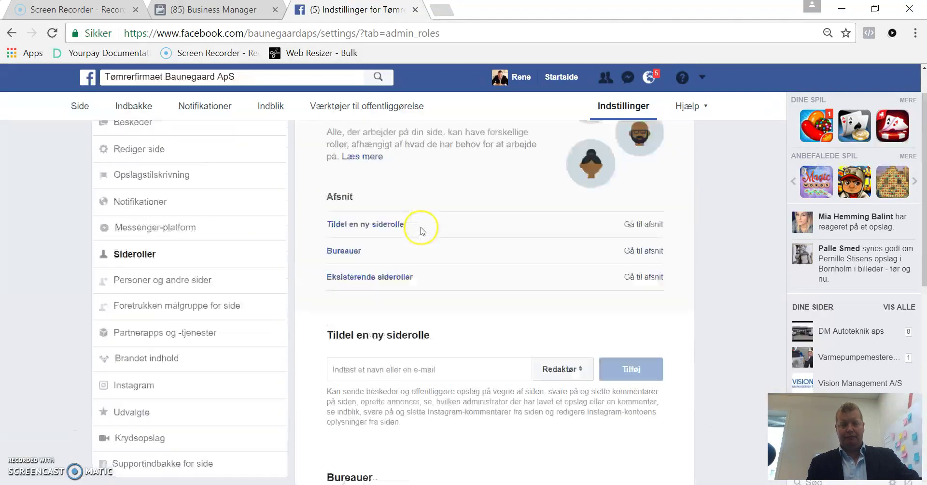
Return to the Business Manager settings and look through the business's ad accounts.
{"action": "left_click", "coordinate": [227, 11]}
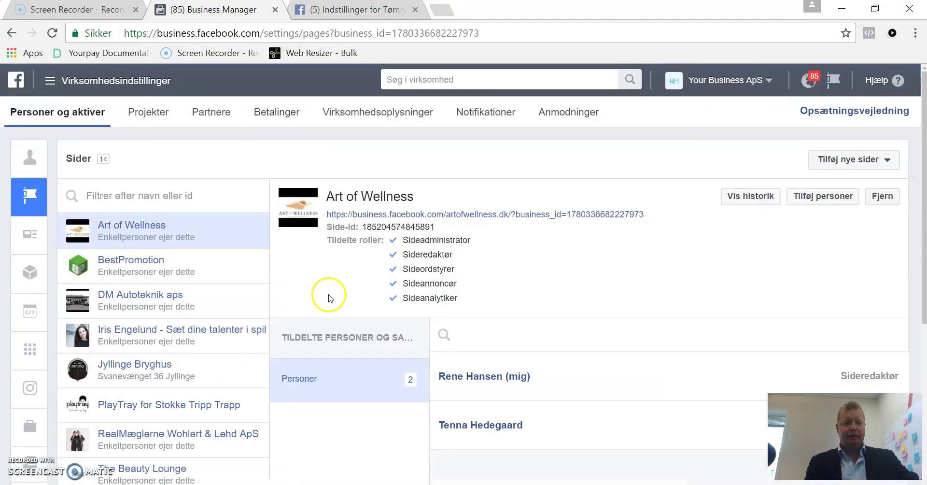
{"action": "mouse_move", "coordinate": [39, 234]}
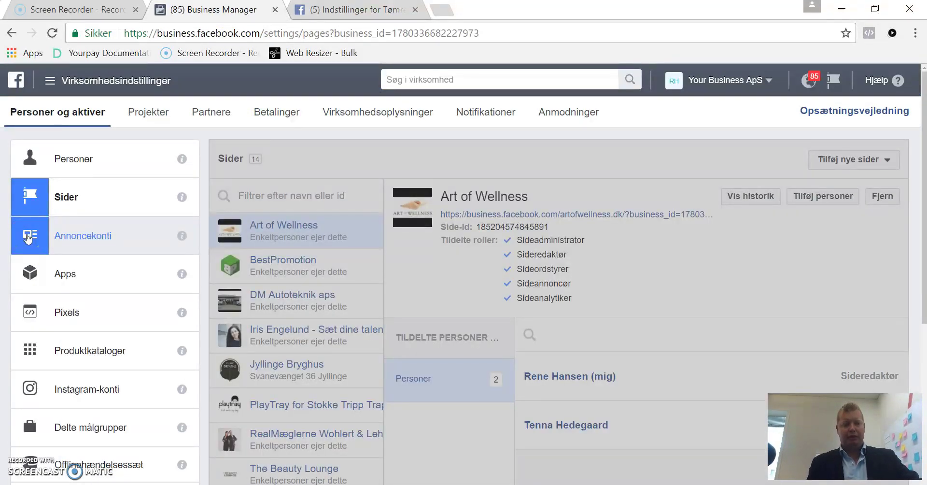
{"action": "left_click", "coordinate": [27, 237]}
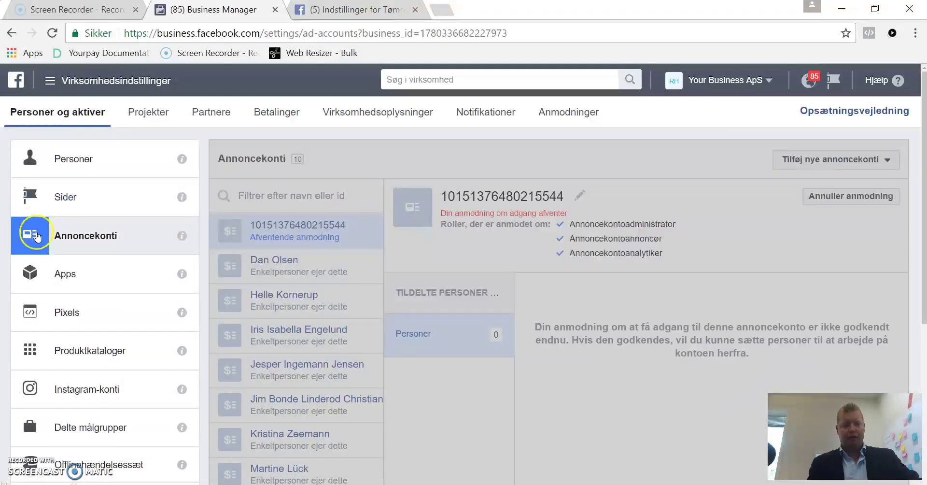
{"action": "left_click", "coordinate": [34, 244]}
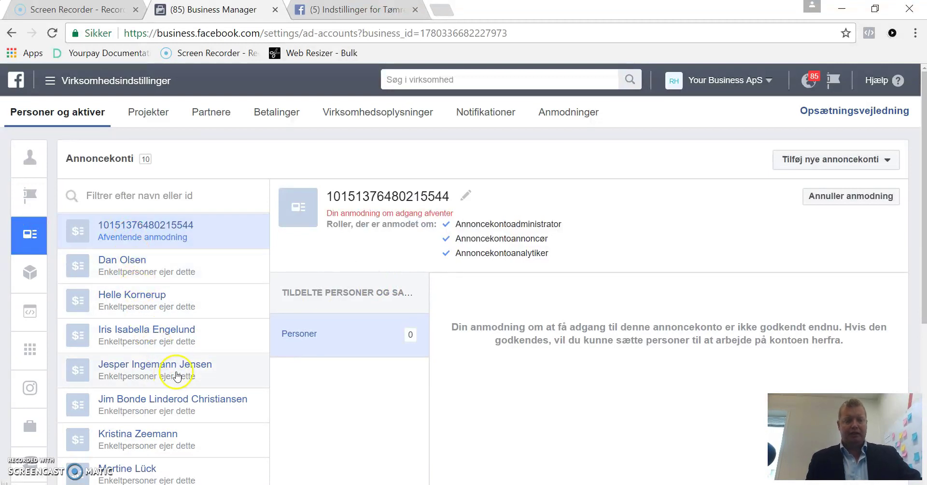
{"action": "scroll", "coordinate": [178, 374], "scroll_direction": "down", "scroll_amount": 3}
{"action": "scroll", "coordinate": [191, 360], "scroll_direction": "up", "scroll_amount": 3}
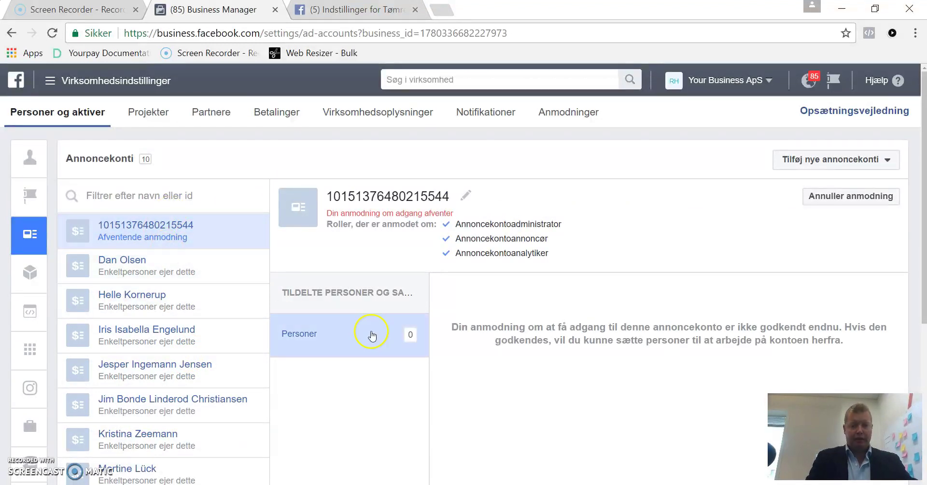
Start a request for access to an ad account, ready for its account ID.
{"action": "left_click", "coordinate": [889, 162]}
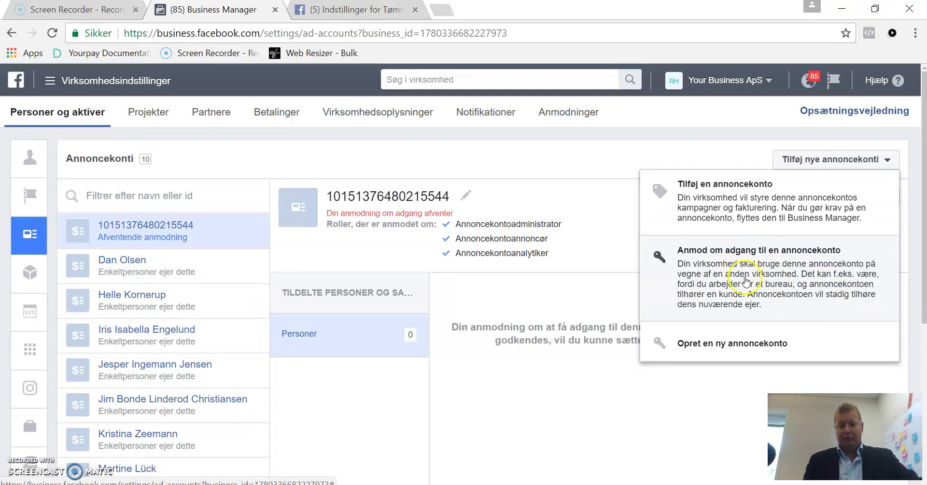
{"action": "left_click", "coordinate": [744, 275]}
{"action": "left_click", "coordinate": [277, 249]}
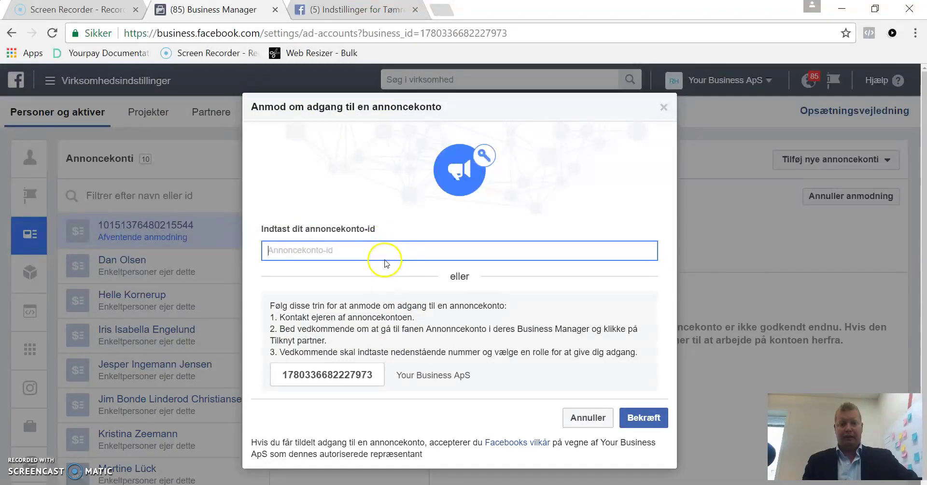
In Facebook's Ads Manager, select the first listed ad account's ID, and return to the access request in Business Manager.
{"action": "left_click", "coordinate": [357, 10]}
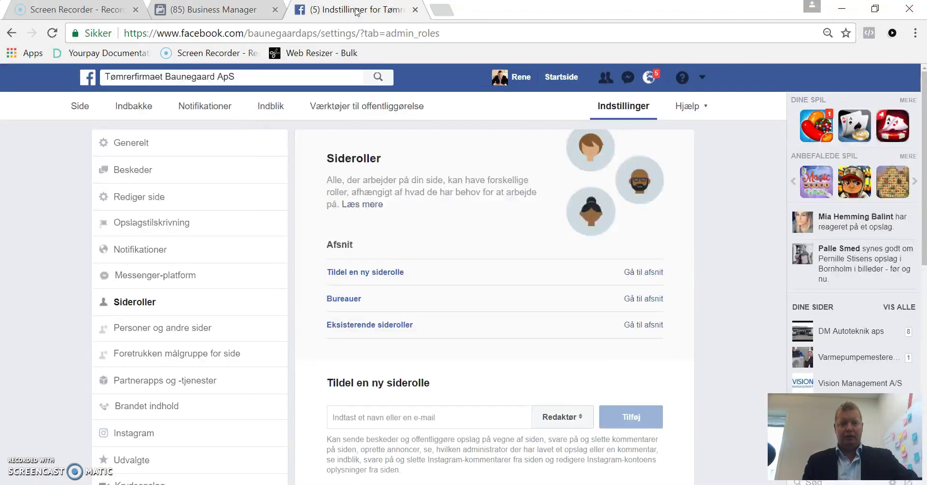
{"action": "left_click", "coordinate": [705, 72]}
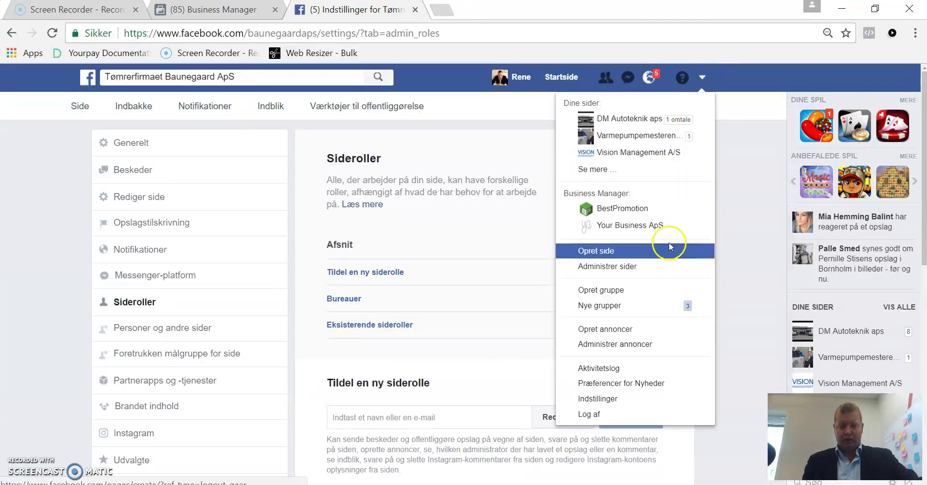
{"action": "left_click", "coordinate": [656, 344]}
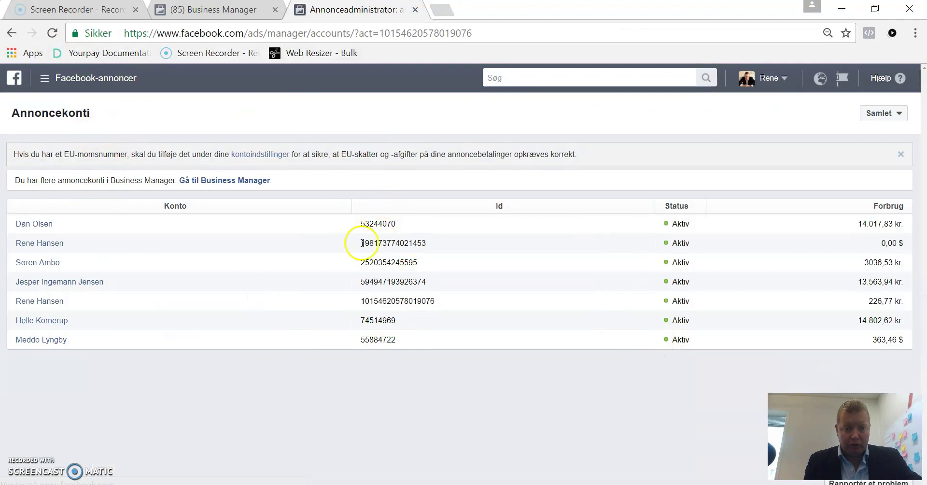
{"action": "left_click_drag", "start_coordinate": [360, 223], "coordinate": [397, 226]}
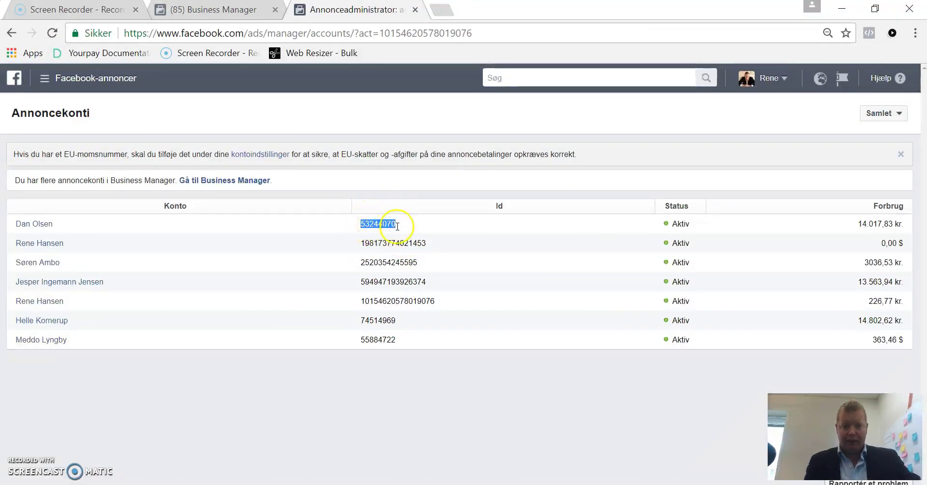
{"action": "left_click", "coordinate": [206, 9]}
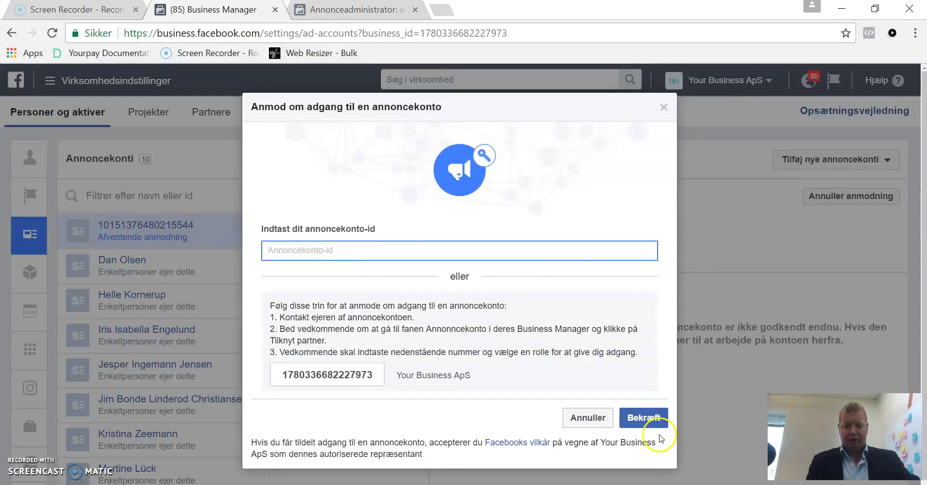
Return to the client-side Facebook page settings and go from there to the overview of ad accounts in Ads Manager.
{"action": "left_click", "coordinate": [349, 9]}
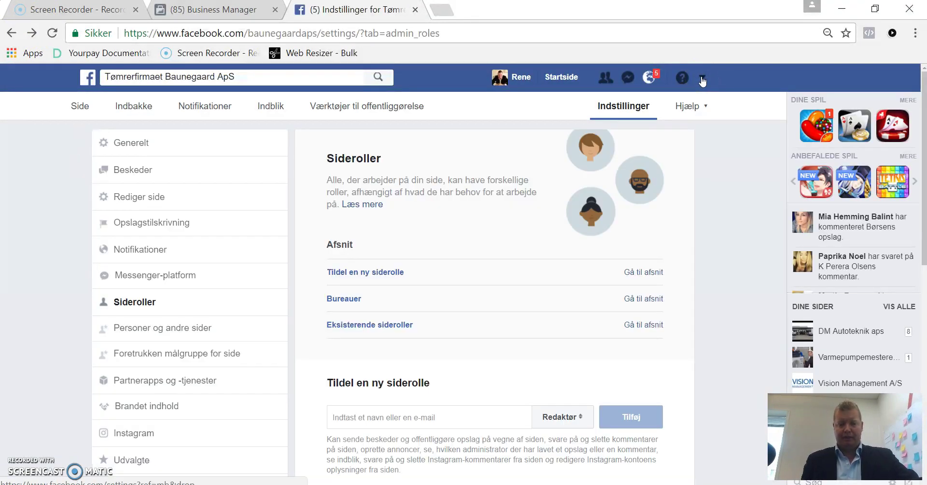
{"action": "left_click", "coordinate": [702, 79]}
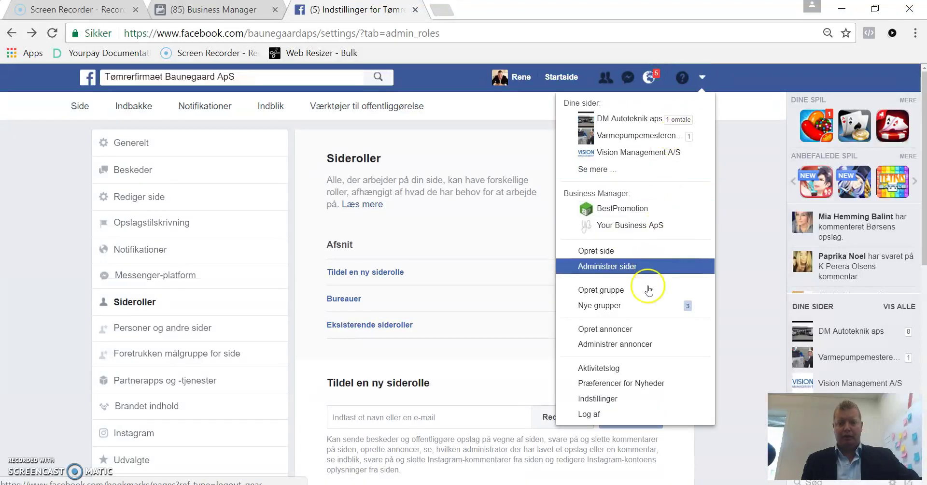
{"action": "left_click", "coordinate": [648, 343]}
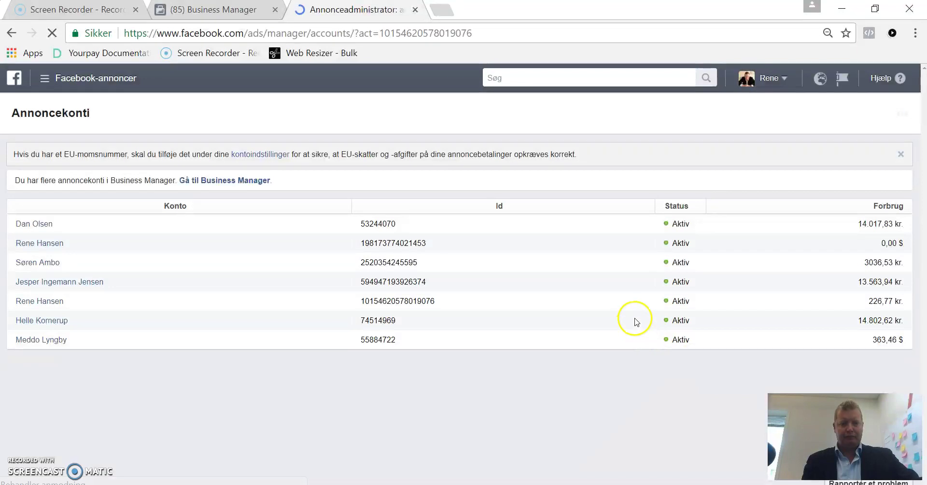
Open the ad account settings from the full list of Facebook ad tools and view the account roles (Kontoroller).
{"action": "left_click", "coordinate": [43, 78]}
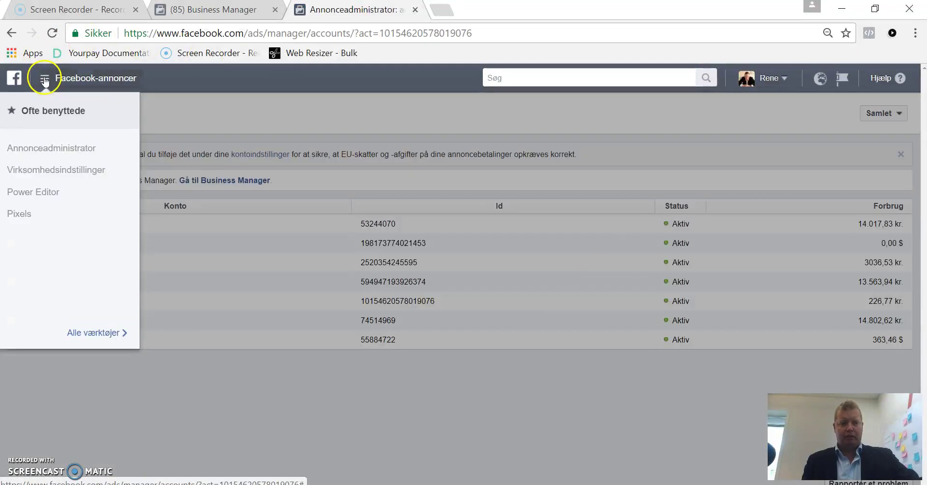
{"action": "mouse_move", "coordinate": [99, 332]}
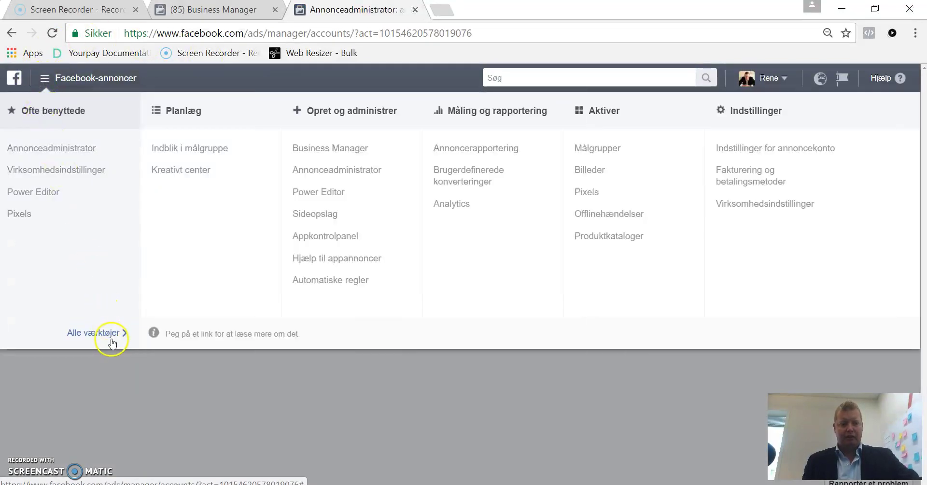
{"action": "left_click", "coordinate": [747, 147]}
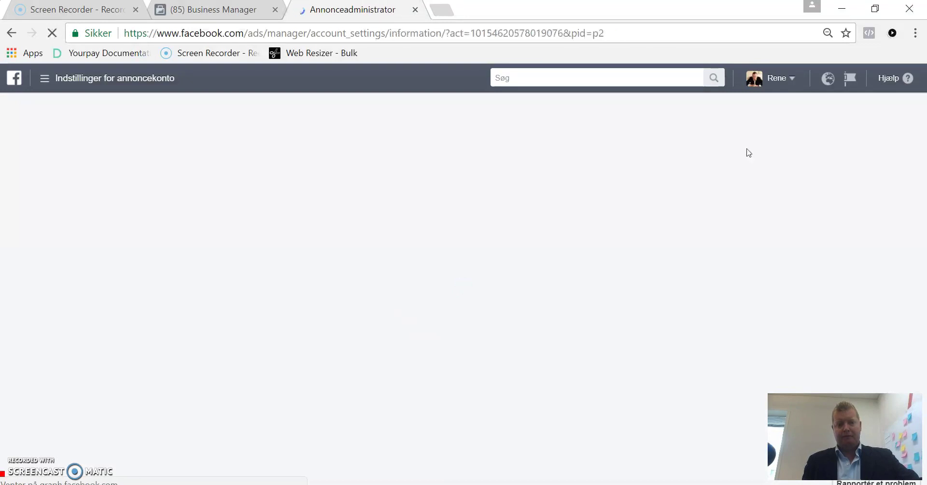
{"action": "left_click", "coordinate": [216, 236]}
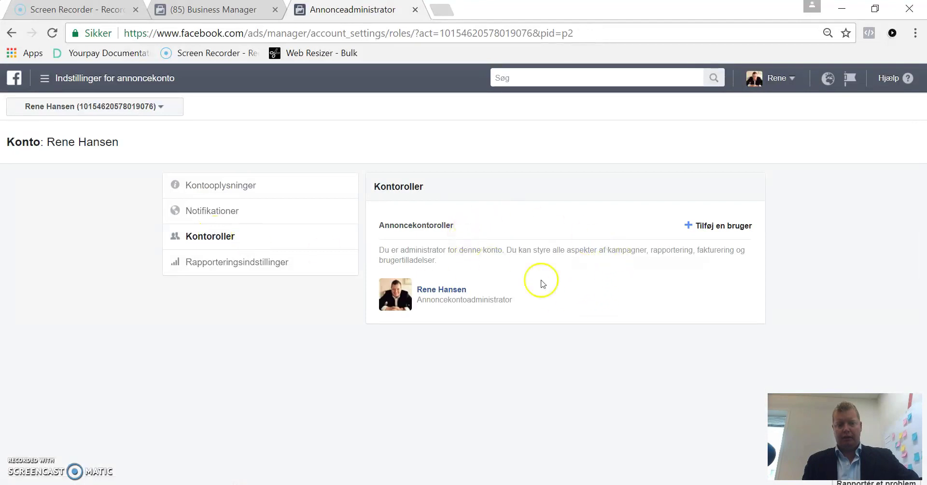